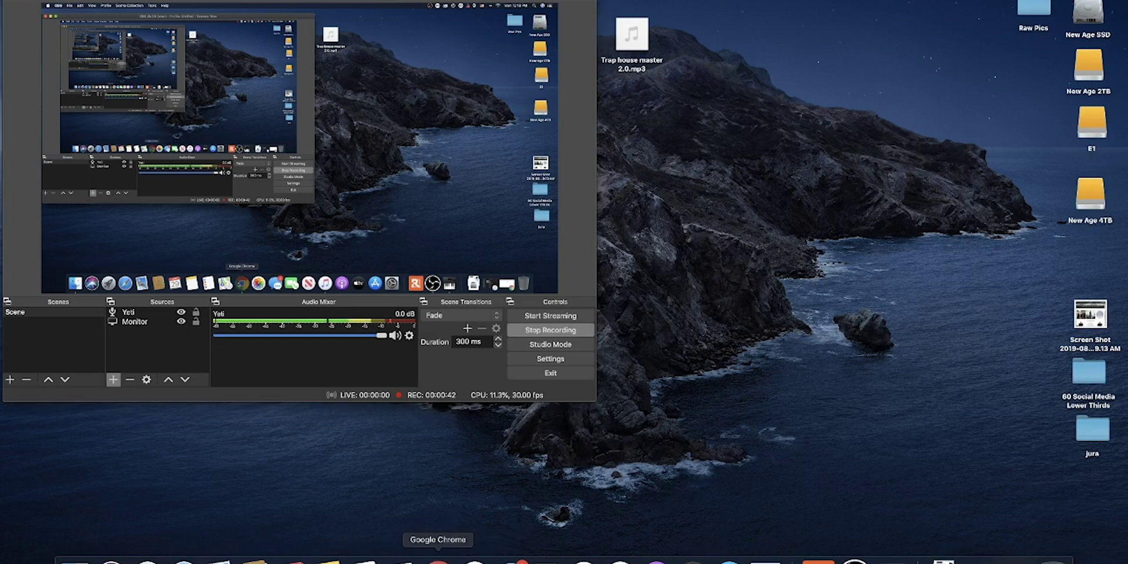
In Chrome, search Google for 'sony imaging edge desktop' and open Sony's Imaging Edge Desktop page.
{"action": "left_click", "coordinate": [438, 559]}
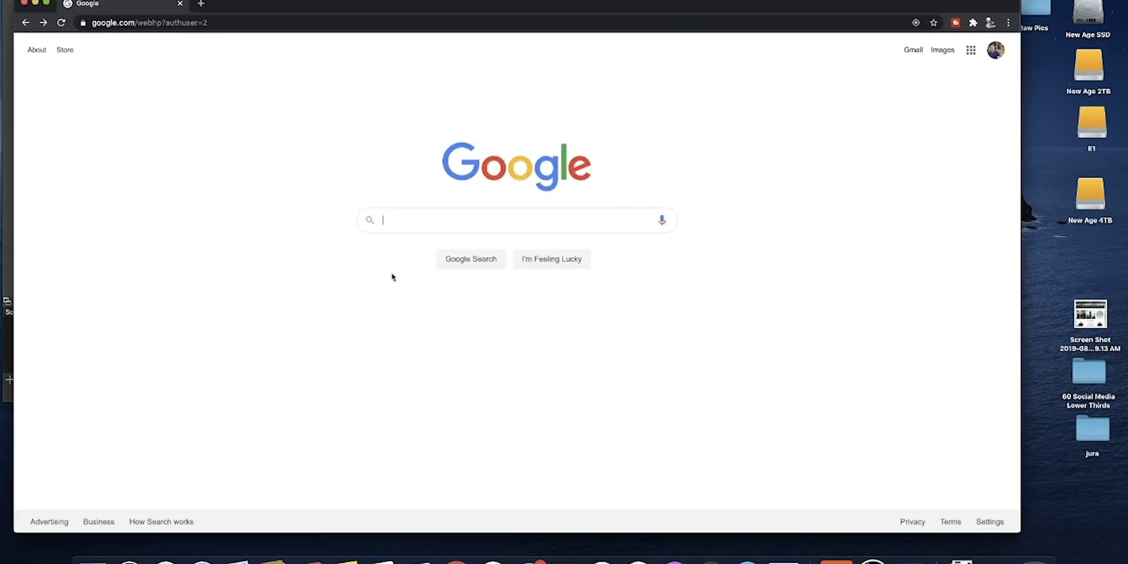
{"action": "type", "text": "sony imagin"}
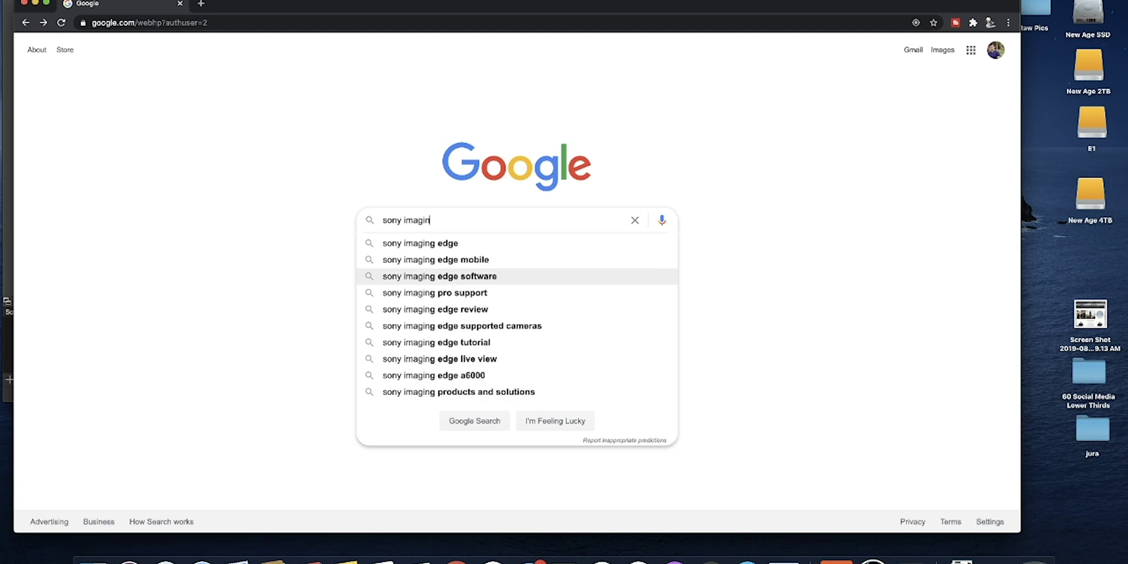
{"action": "type", "text": "g edge s"}
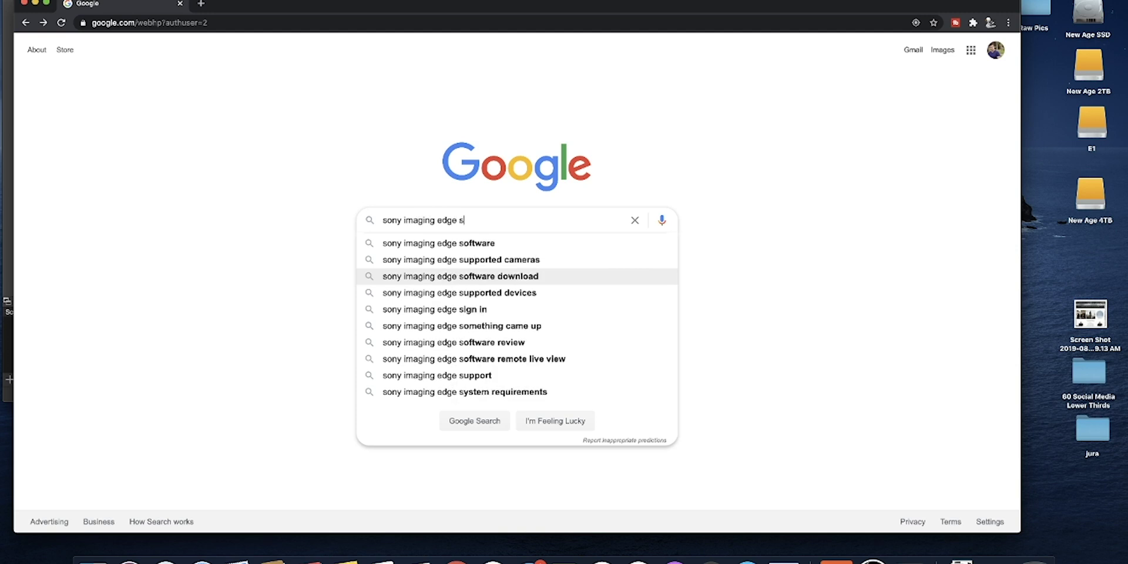
{"action": "type", "text": "of"}
{"action": "key", "text": "BackSpace"}
{"action": "key", "text": "BackSpace"}
{"action": "key", "text": "BackSpace"}
{"action": "type", "text": "esk"}
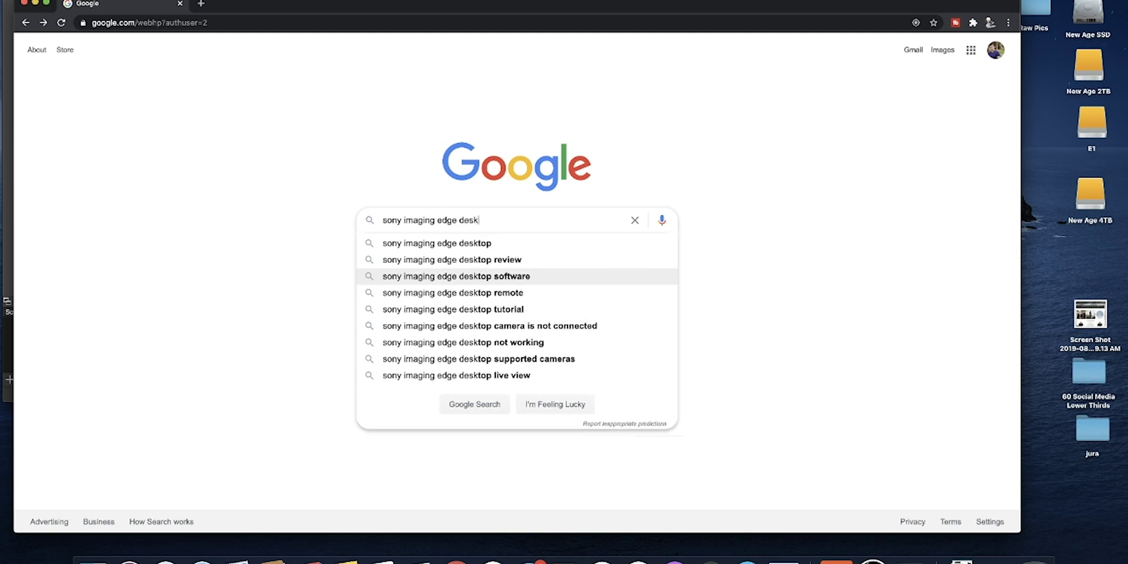
{"action": "type", "text": "top"}
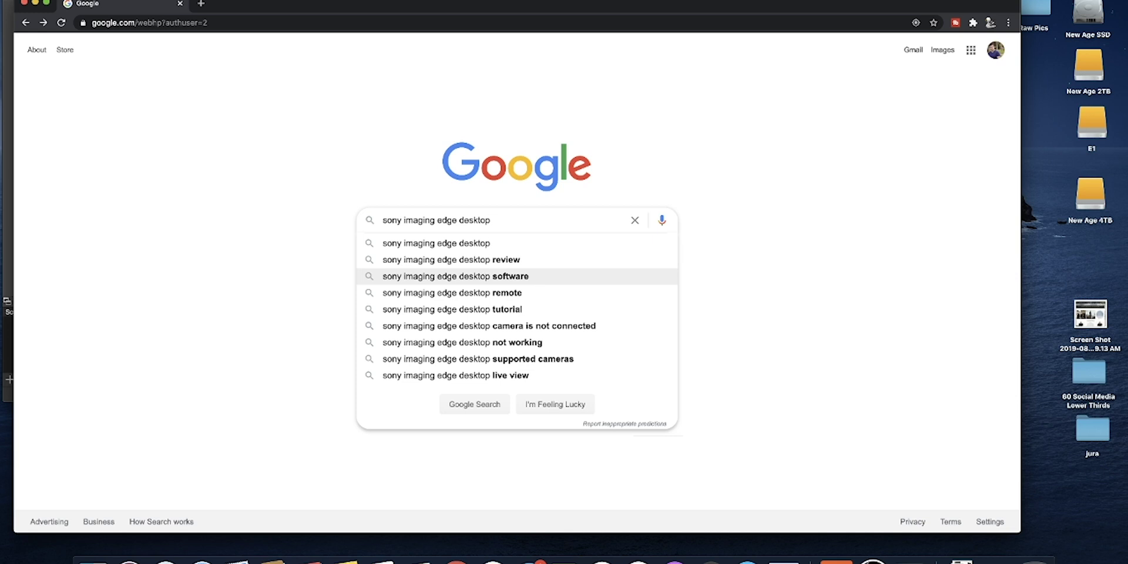
{"action": "key", "text": "Return"}
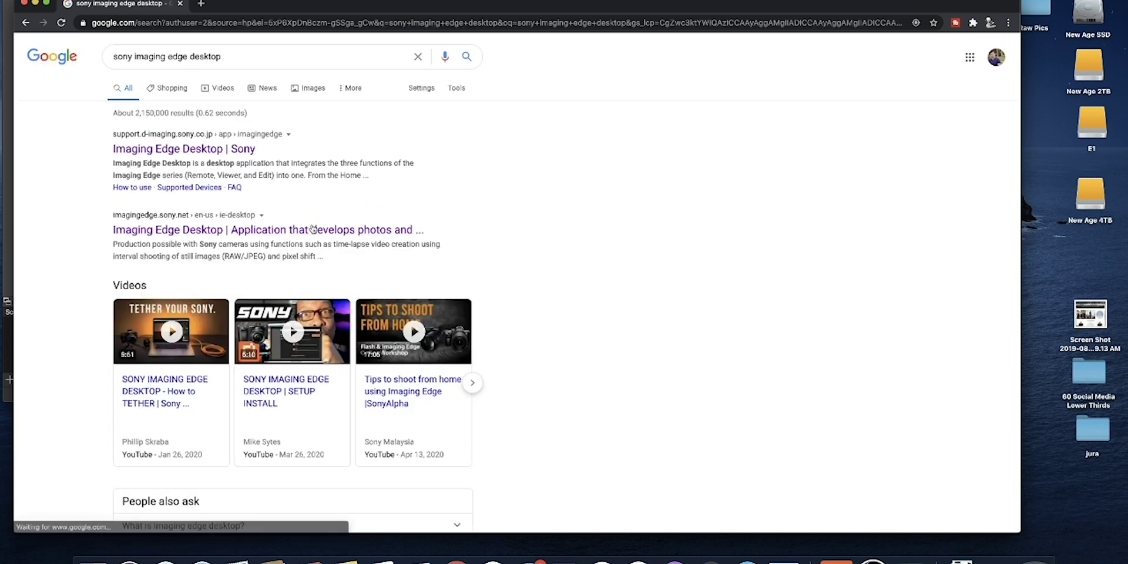
{"action": "left_click", "coordinate": [188, 151]}
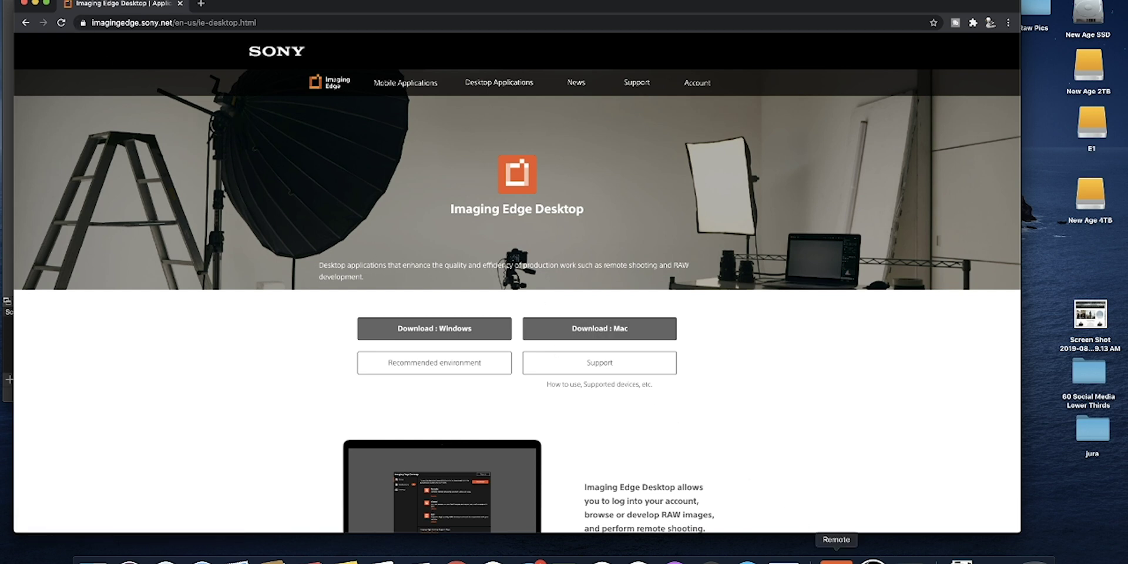
Launch Imaging Edge Desktop from Spotlight and drag its home window toward the screen centre.
{"action": "left_click", "coordinate": [36, 3]}
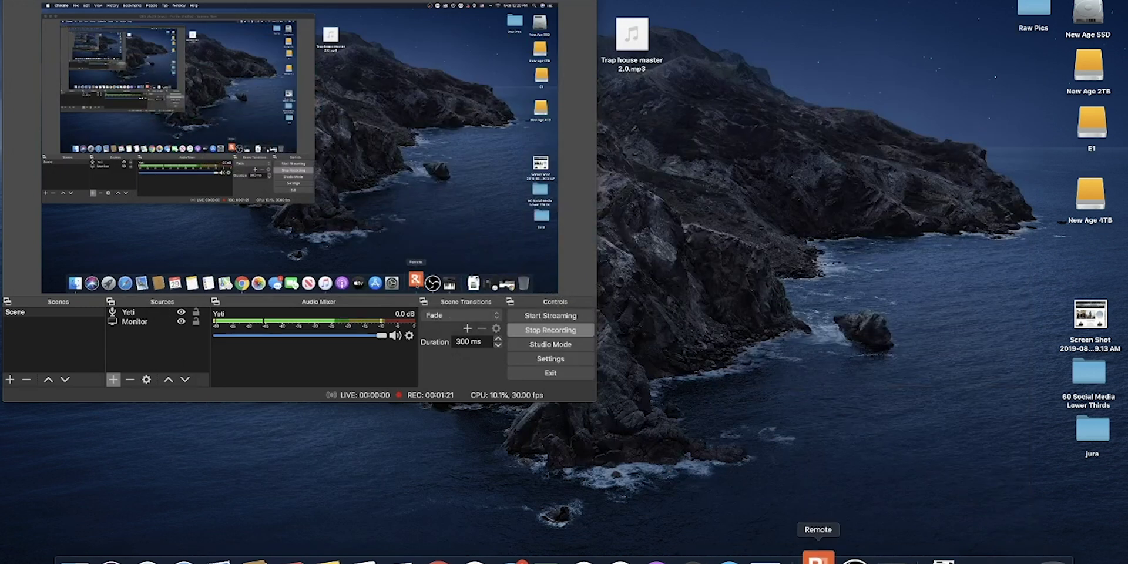
{"action": "key", "text": "super+space"}
{"action": "type", "text": "aging"}
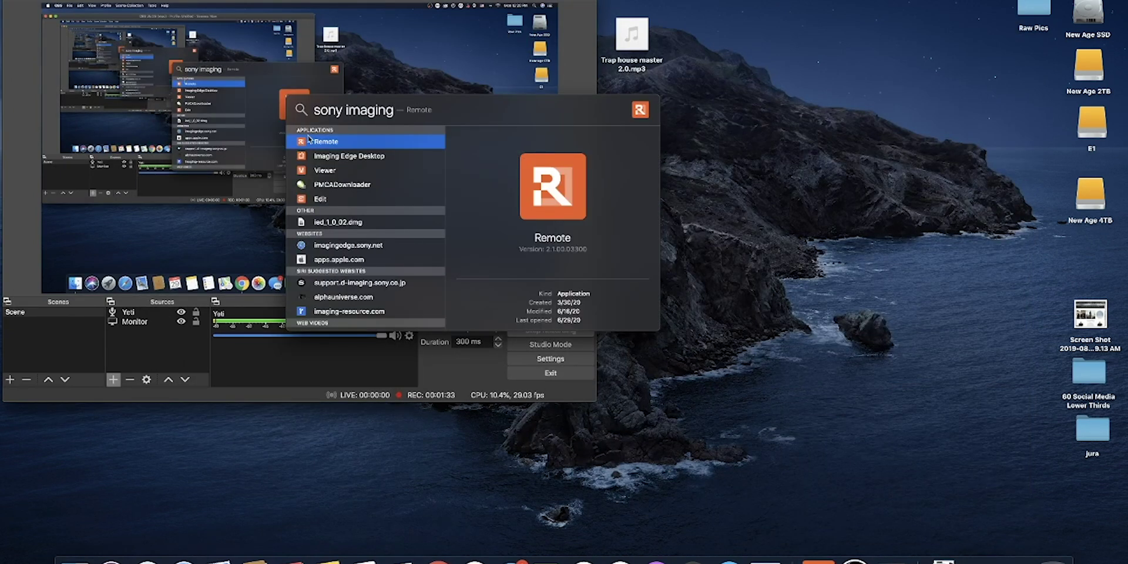
{"action": "double_click", "coordinate": [365, 156]}
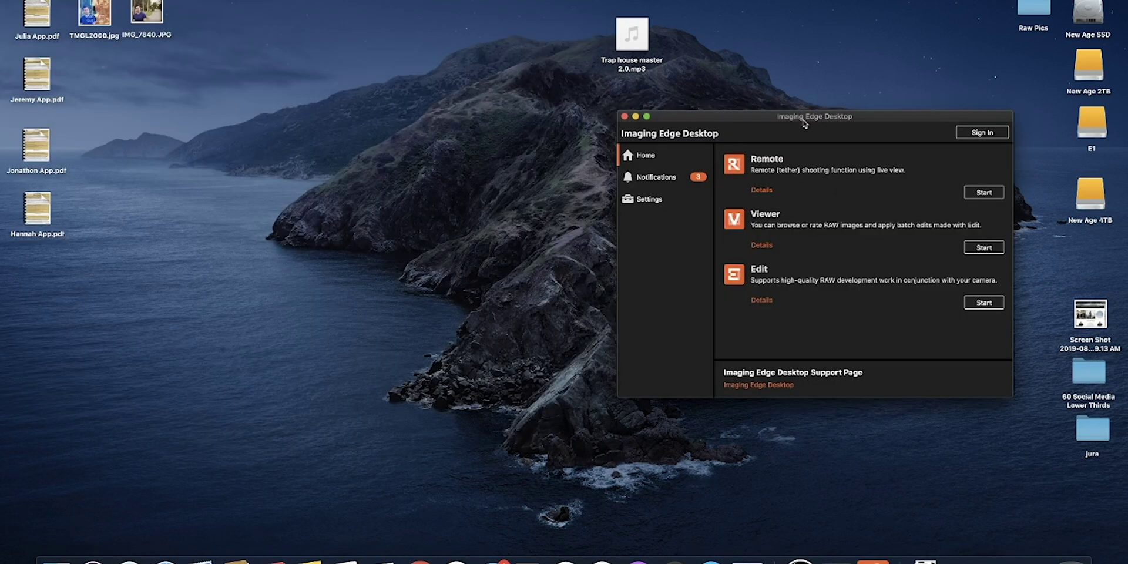
{"action": "left_click_drag", "start_coordinate": [804, 122], "coordinate": [554, 137]}
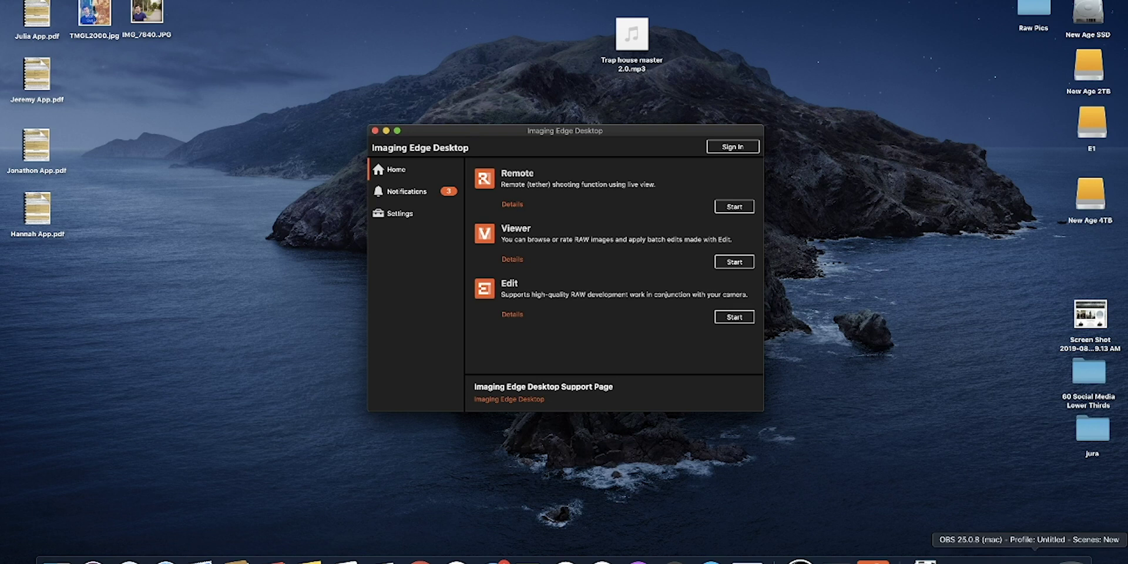
{"action": "left_click", "coordinate": [1068, 559]}
Place the Imaging Edge home window to the right of OBS and start the Remote module.
{"action": "left_click", "coordinate": [667, 144]}
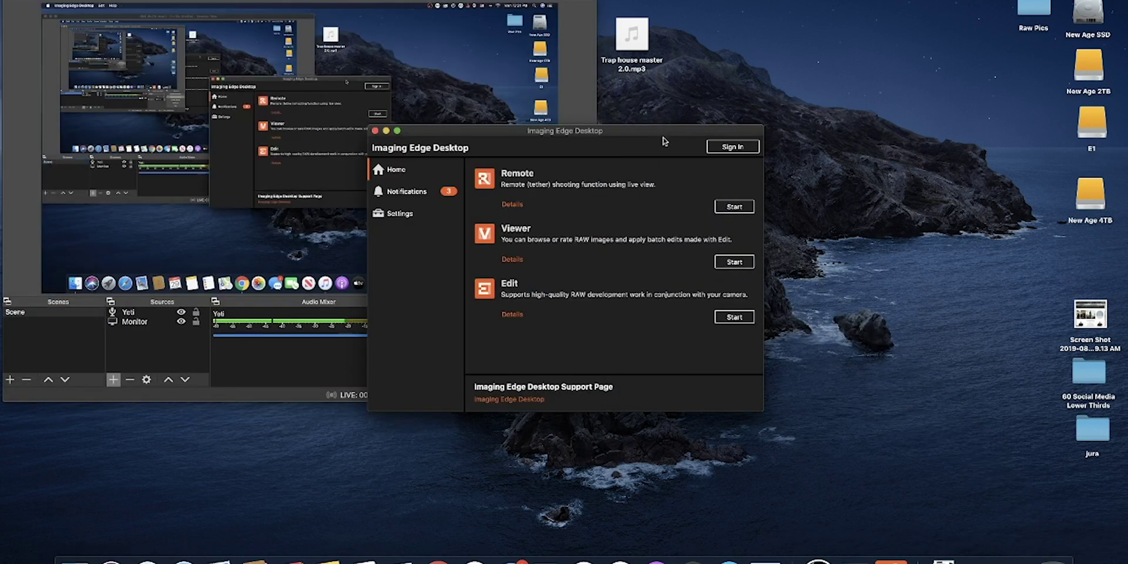
{"action": "left_click_drag", "start_coordinate": [666, 145], "coordinate": [798, 173]}
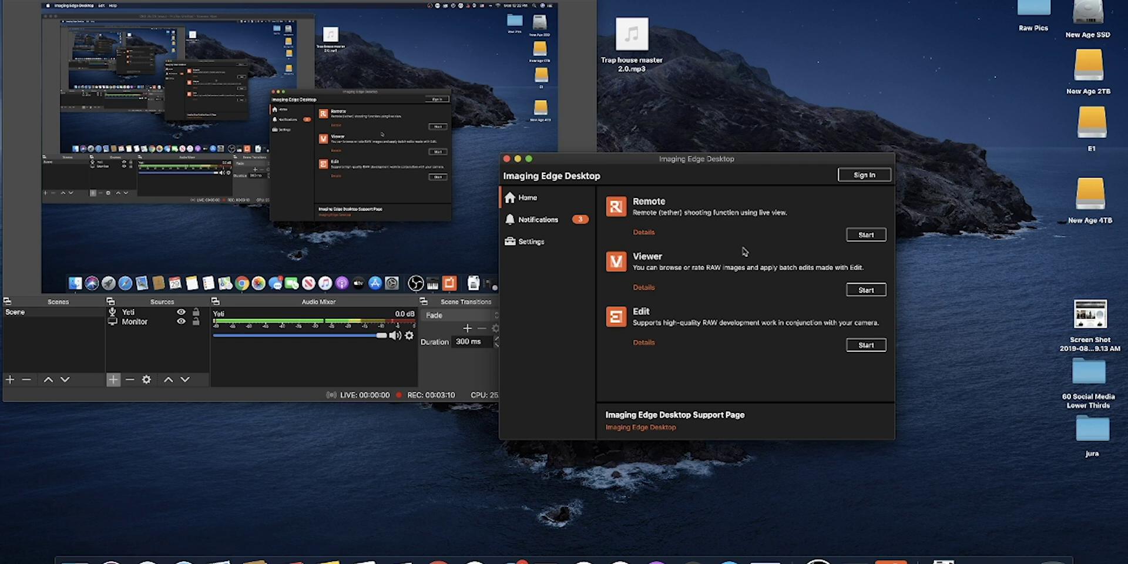
{"action": "left_click", "coordinate": [865, 234]}
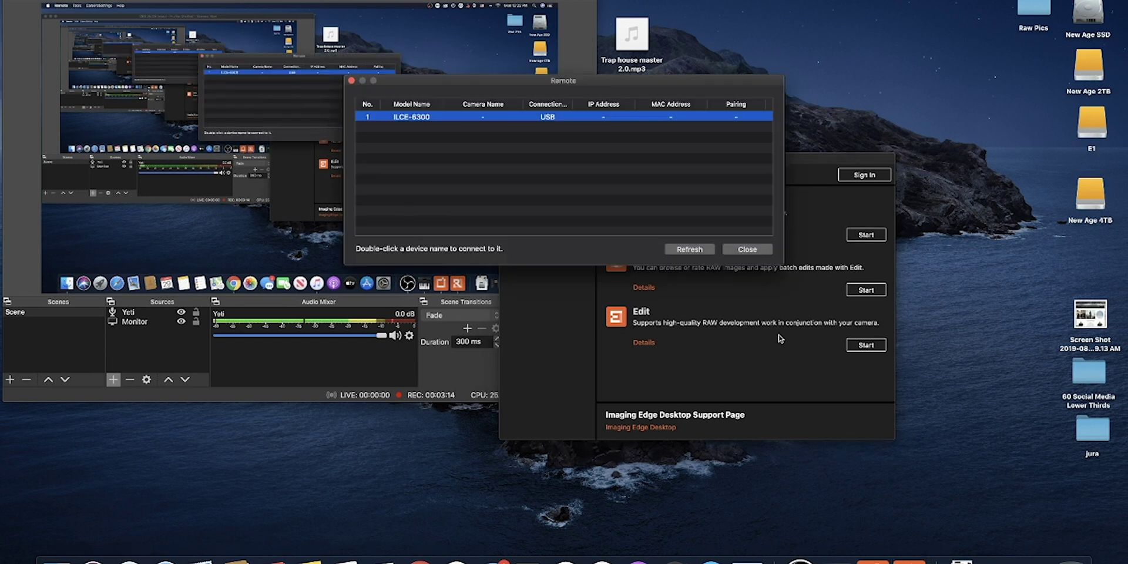
{"action": "double_click", "coordinate": [406, 118]}
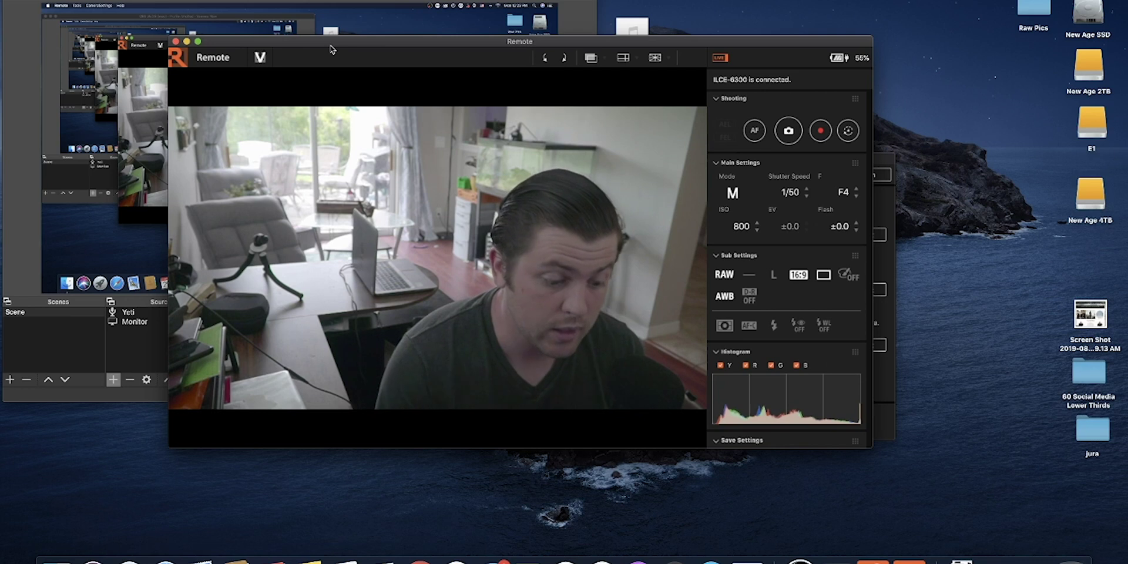
After a dismissed Spotlight search for 'sidecar', quit Remote and close the Imaging Edge Desktop window.
{"action": "key", "text": "super+space"}
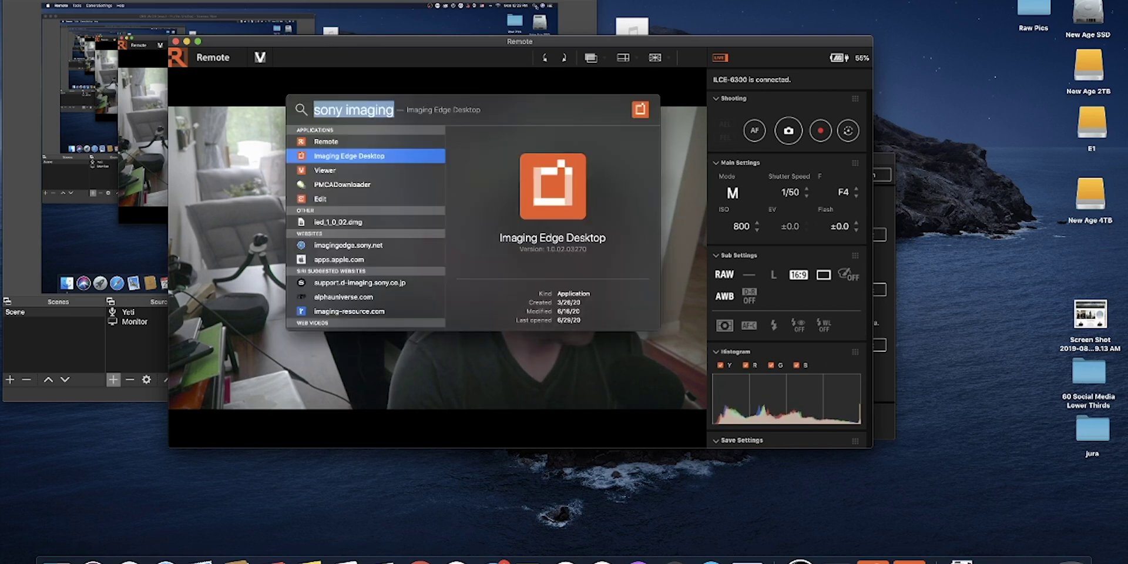
{"action": "type", "text": "sidecar"}
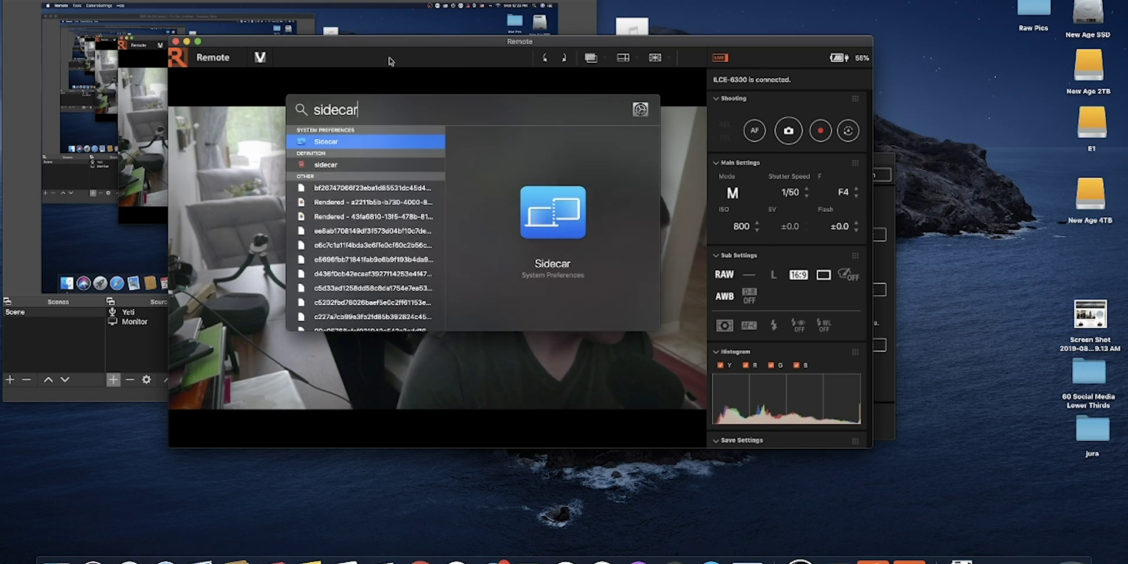
{"action": "left_click", "coordinate": [401, 43]}
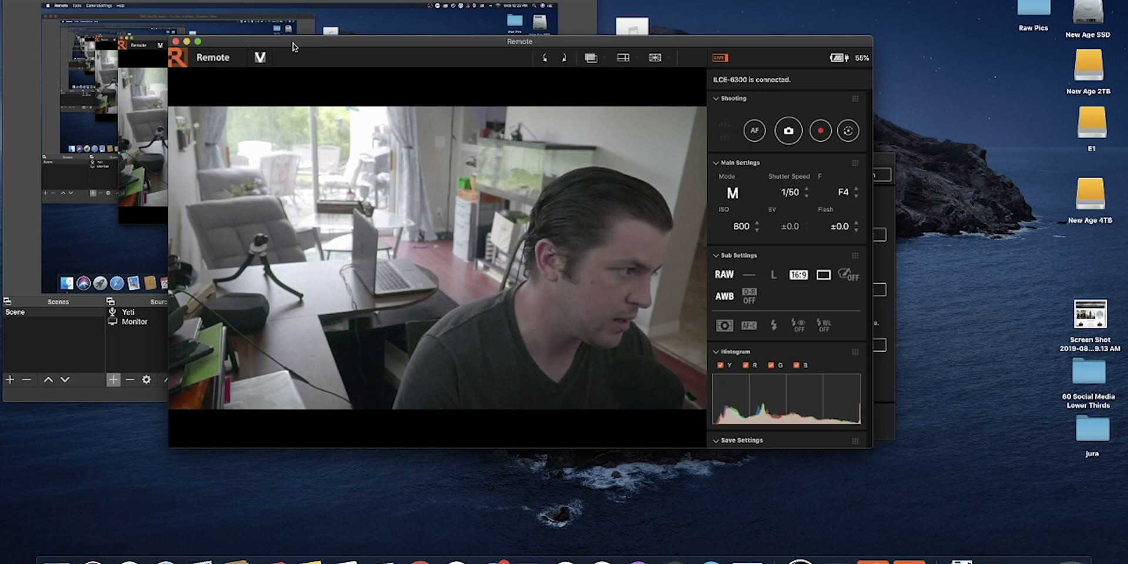
{"action": "key", "text": "super+q"}
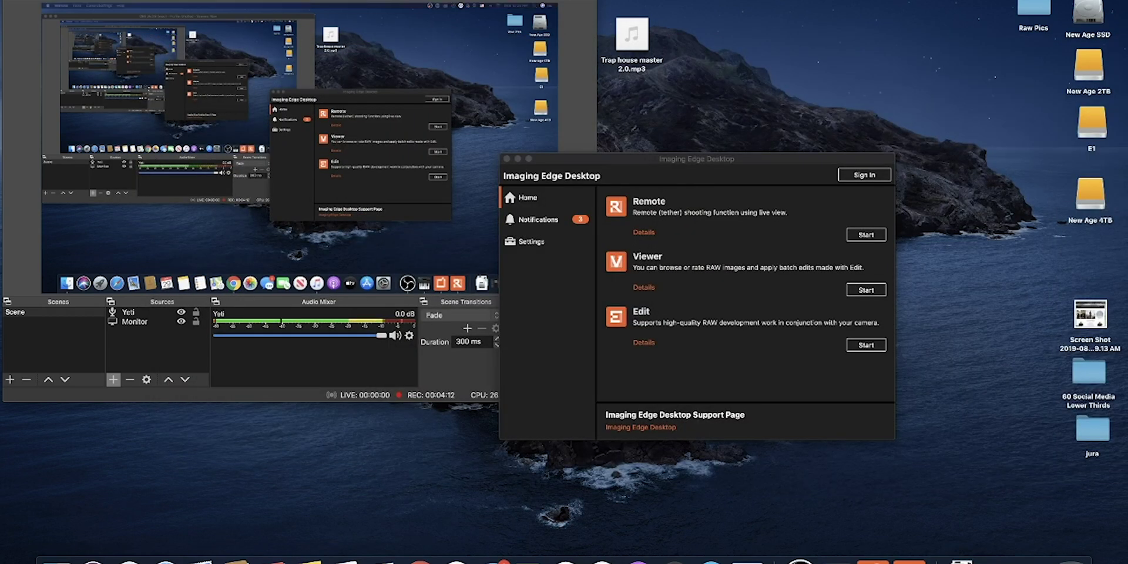
{"action": "left_click", "coordinate": [507, 159]}
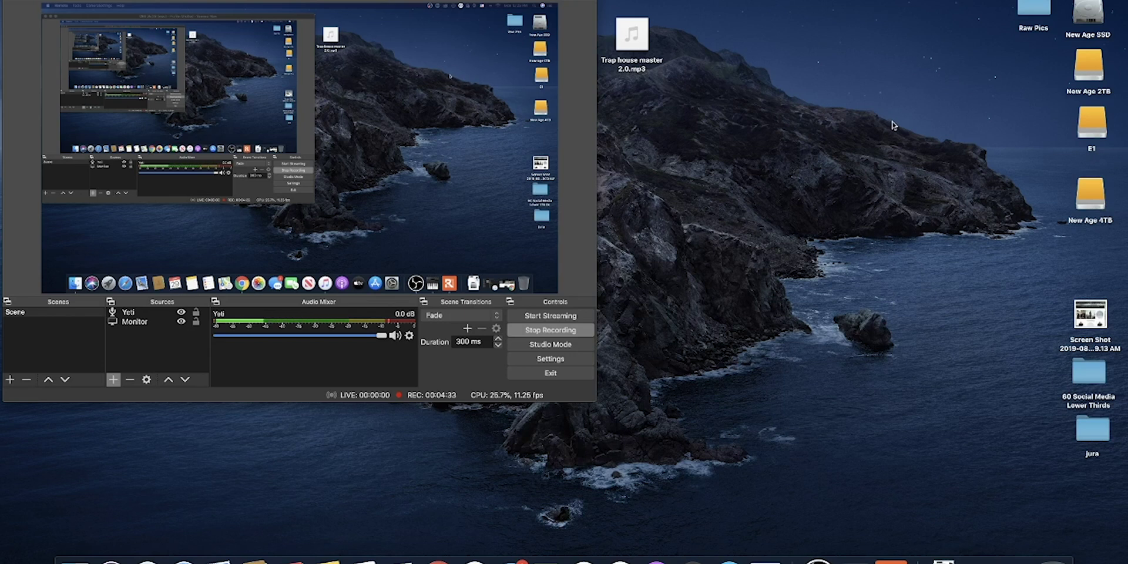
Add a Display Capture source named 'a6300' to the Scene.
{"action": "left_click", "coordinate": [53, 311]}
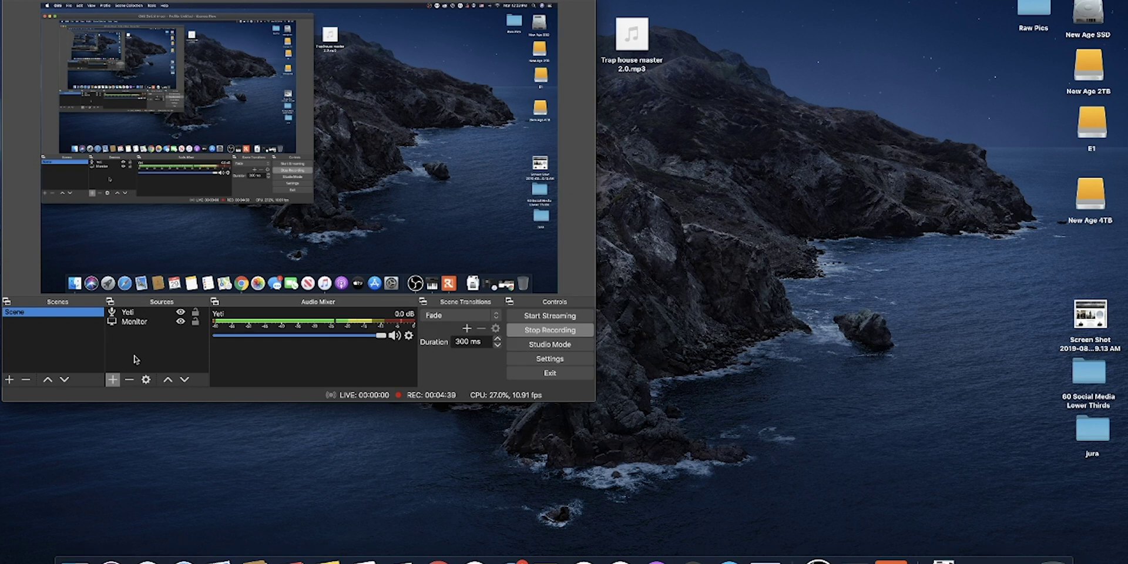
{"action": "left_click", "coordinate": [117, 380]}
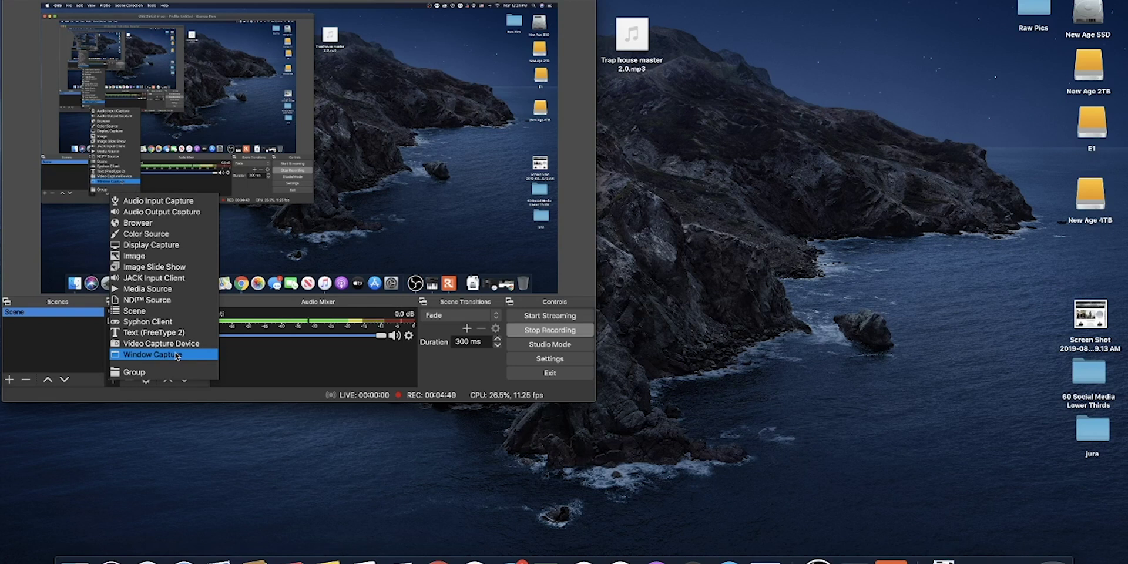
{"action": "left_click", "coordinate": [170, 246]}
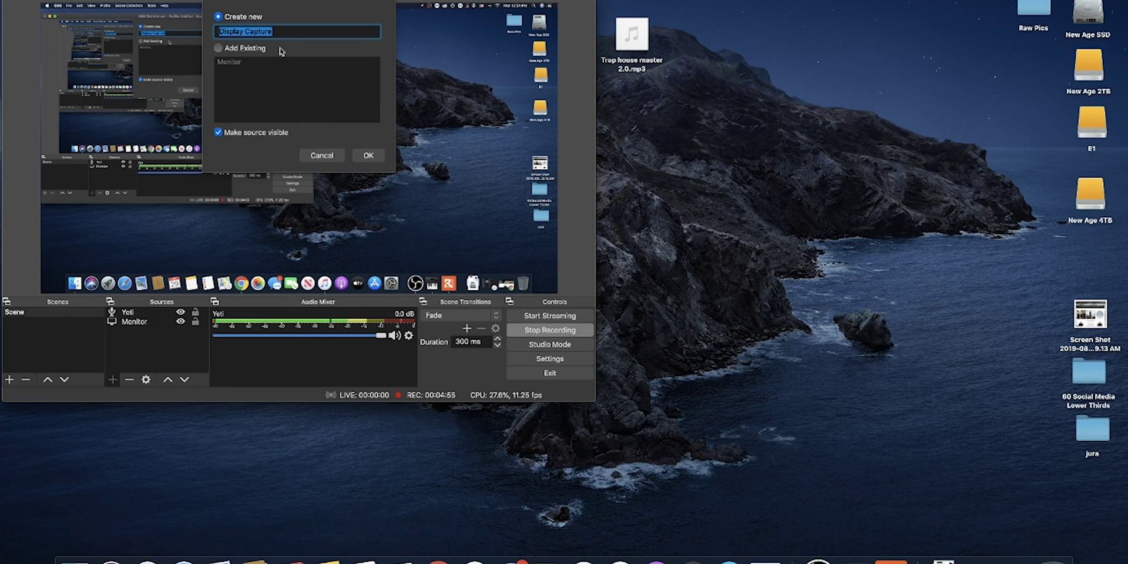
{"action": "type", "text": "a6300"}
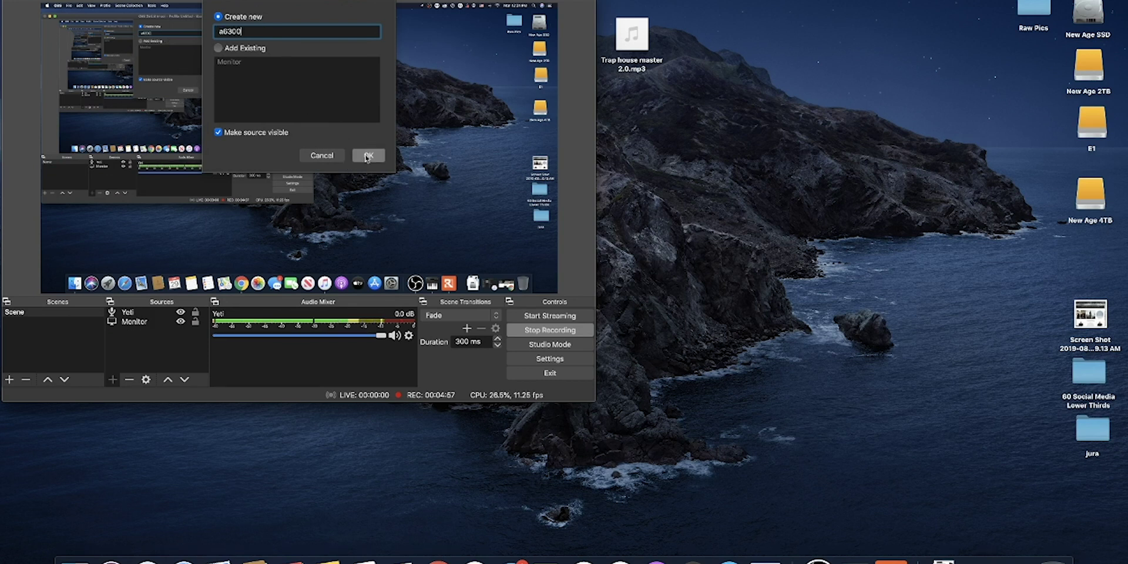
Confirm the a6300 source and set its Display to the second display.
{"action": "left_click", "coordinate": [368, 155]}
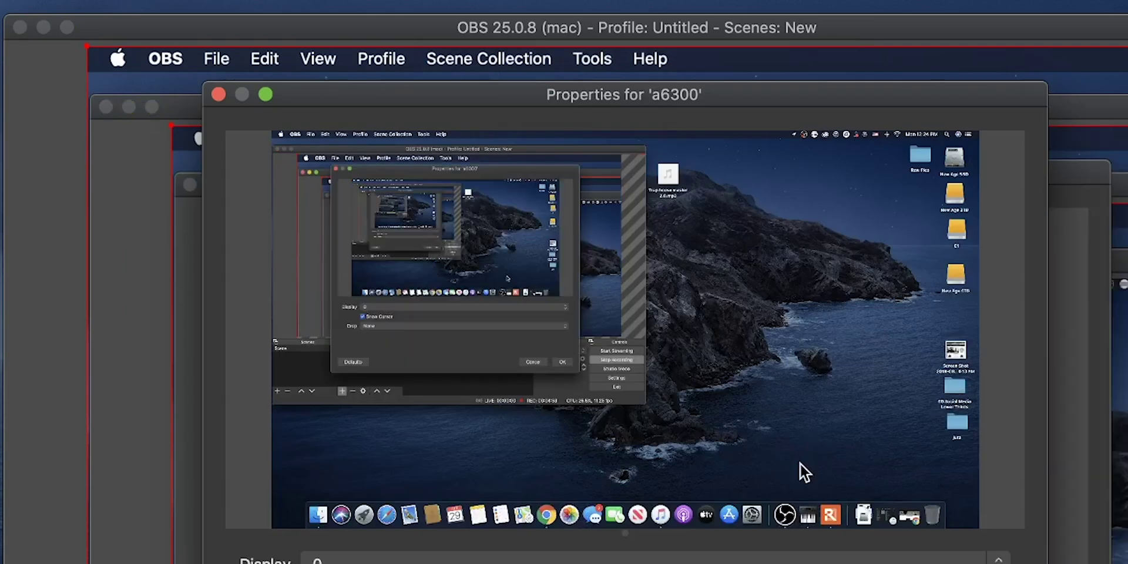
{"action": "left_click", "coordinate": [998, 559]}
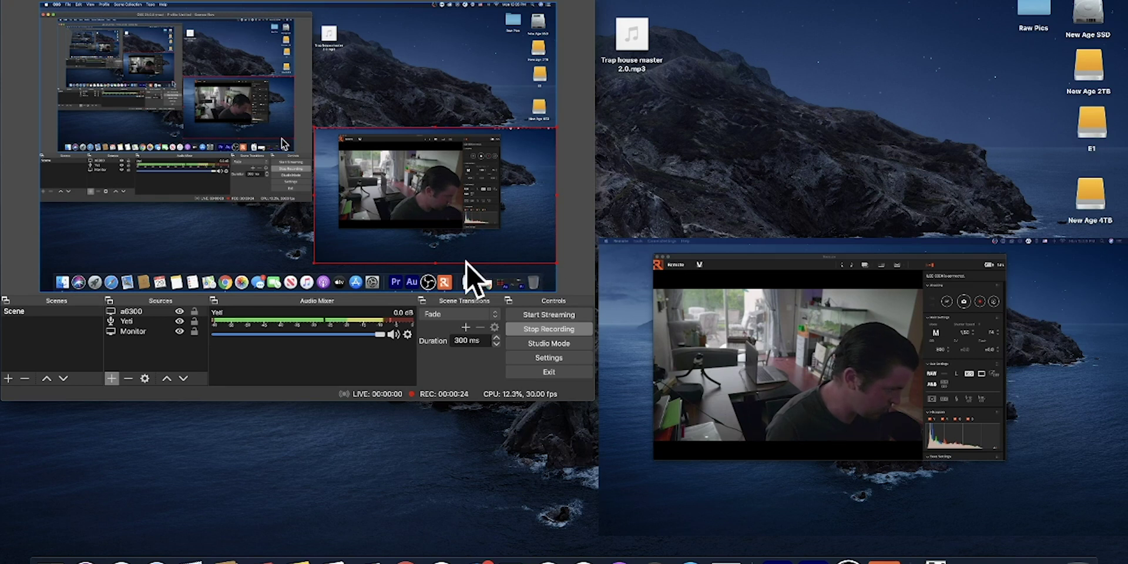
Shrink the a6300 capture, crop off the title bar and settings panel, and move it lower right.
{"action": "left_click_drag", "start_coordinate": [313, 267], "coordinate": [338, 224]}
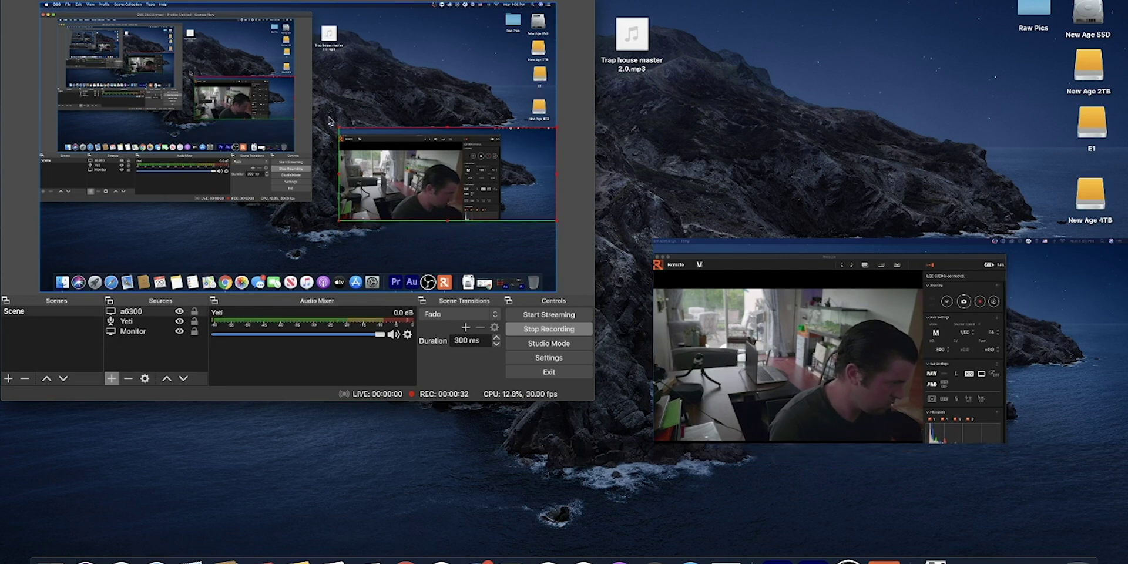
{"action": "left_click_drag", "start_coordinate": [338, 128], "coordinate": [339, 153]}
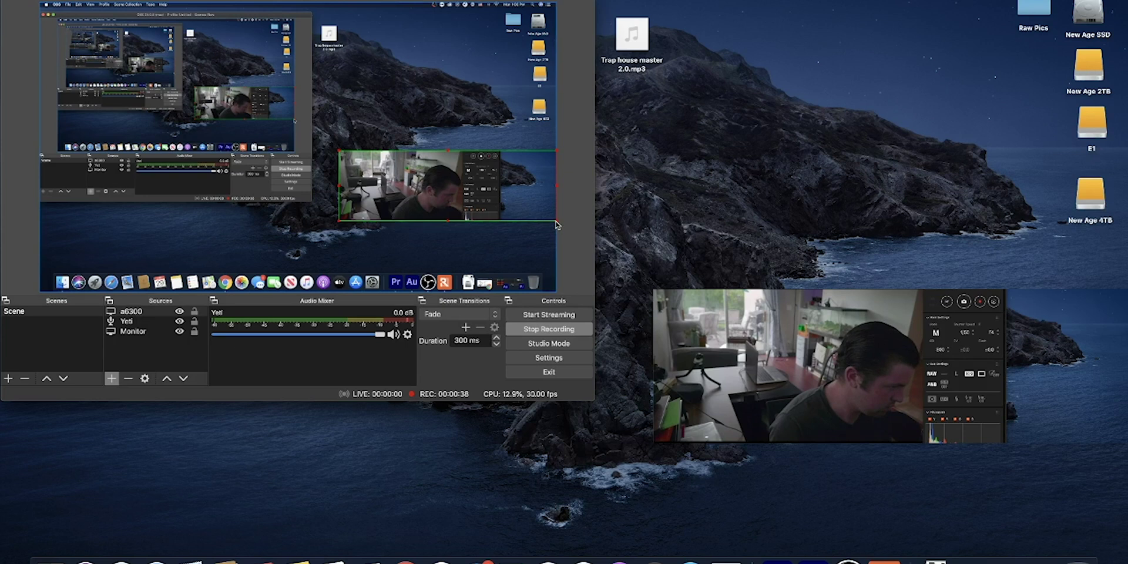
{"action": "left_click_drag", "start_coordinate": [555, 224], "coordinate": [462, 220]}
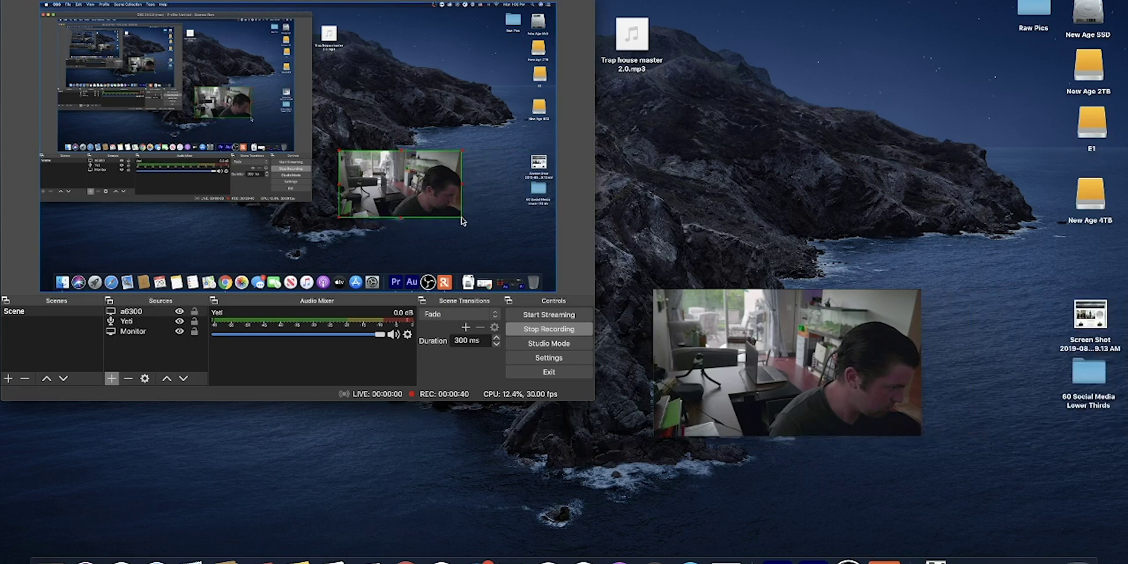
{"action": "left_click_drag", "start_coordinate": [400, 199], "coordinate": [481, 236]}
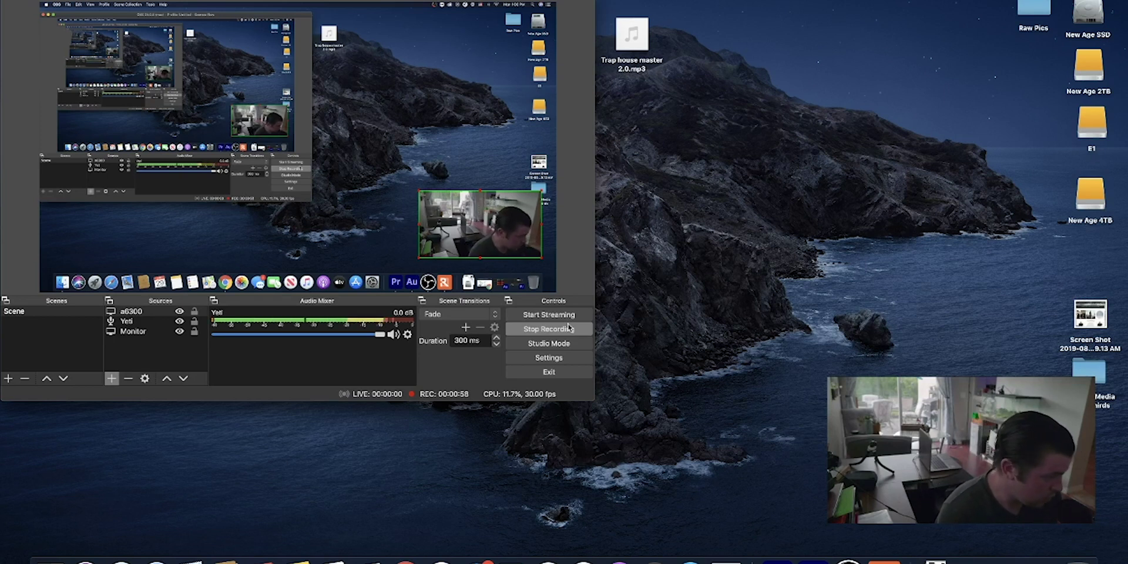
Select the a6300 source, move its camera view to the middle right, and enlarge it.
{"action": "left_click", "coordinate": [480, 238]}
{"action": "left_click", "coordinate": [449, 228]}
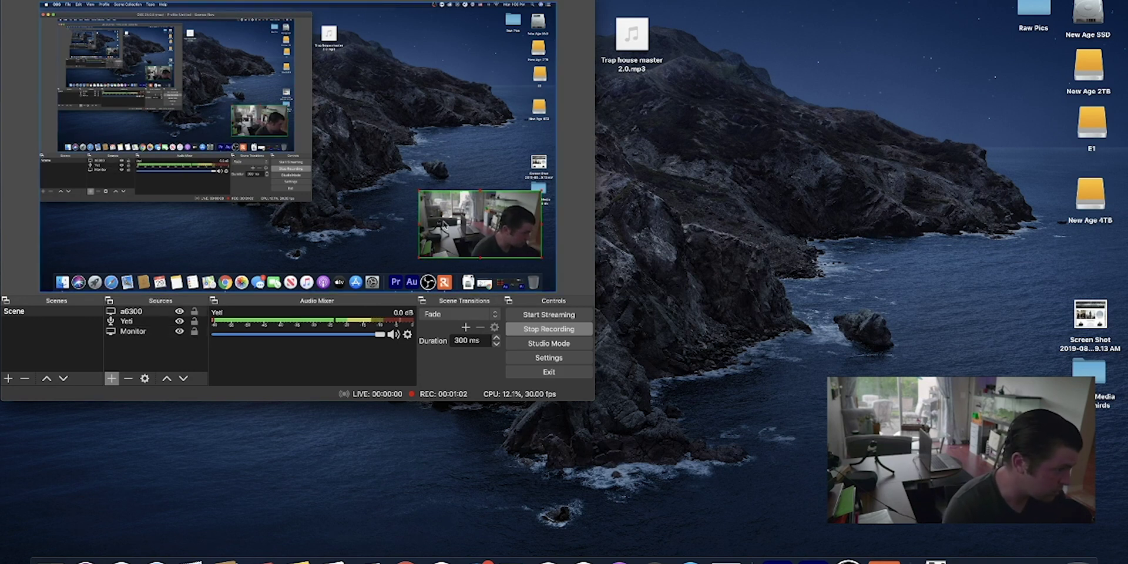
{"action": "left_click", "coordinate": [130, 313]}
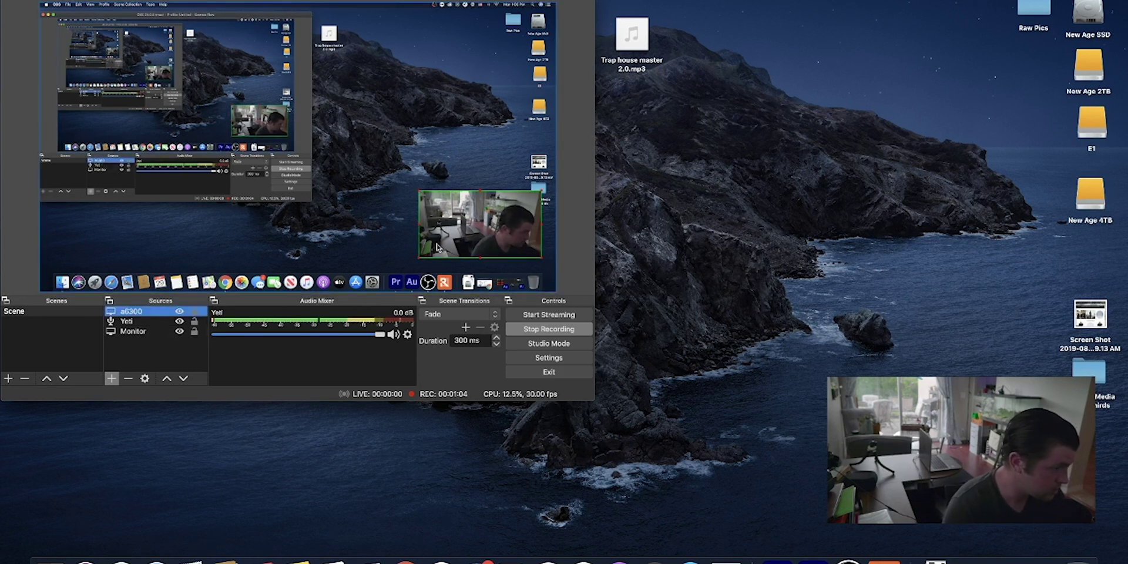
{"action": "right_click", "coordinate": [135, 316]}
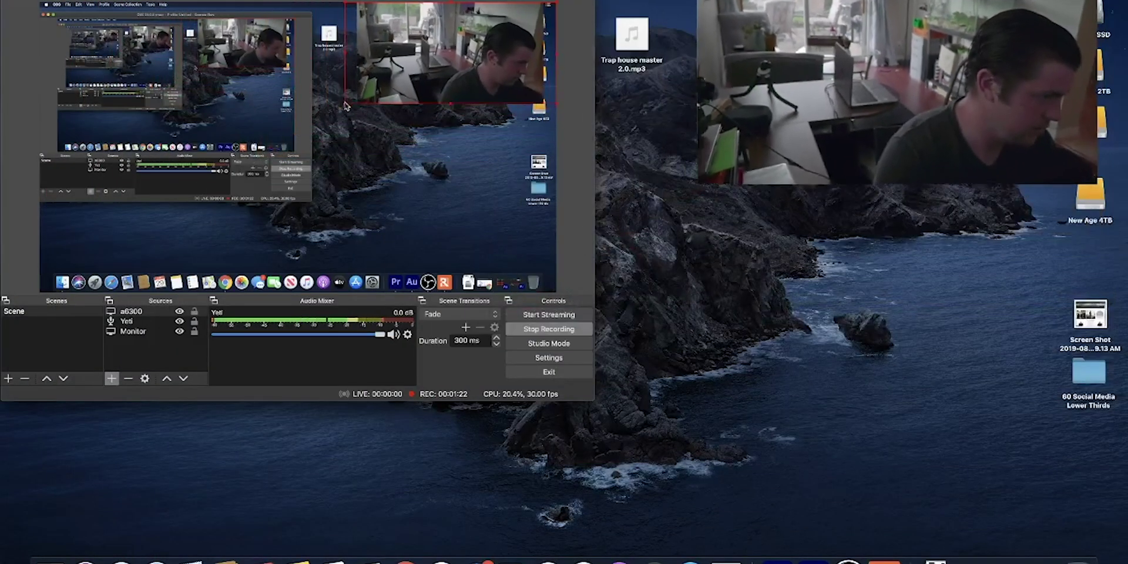
{"action": "left_click_drag", "start_coordinate": [457, 44], "coordinate": [441, 179]}
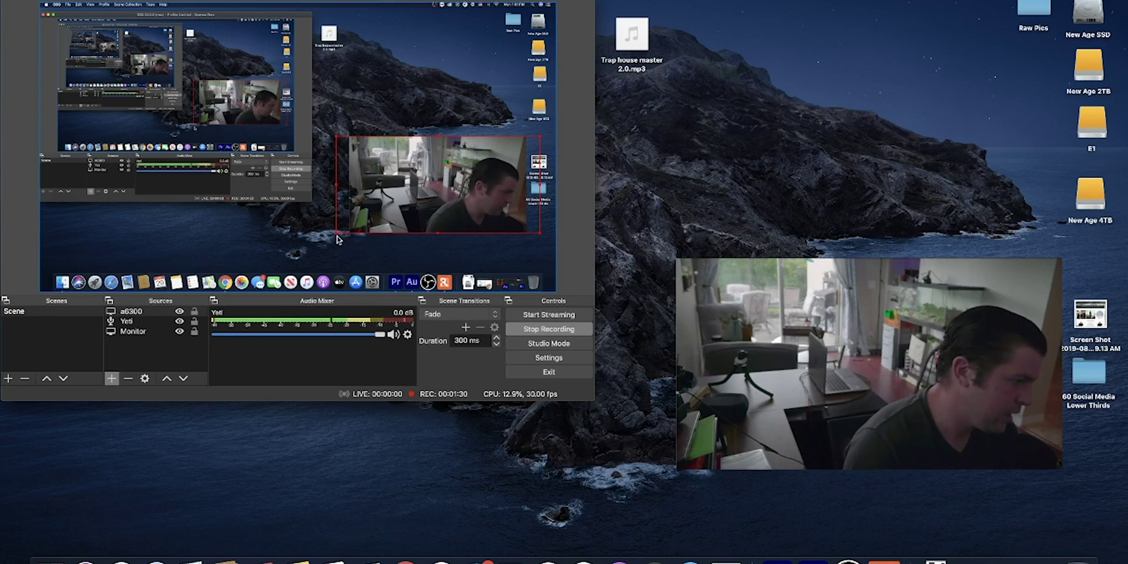
{"action": "mouse_move", "coordinate": [336, 237]}
{"action": "left_mouse_down"}
{"action": "mouse_move", "coordinate": [288, 247]}
{"action": "mouse_move", "coordinate": [358, 215]}
{"action": "left_mouse_up"}
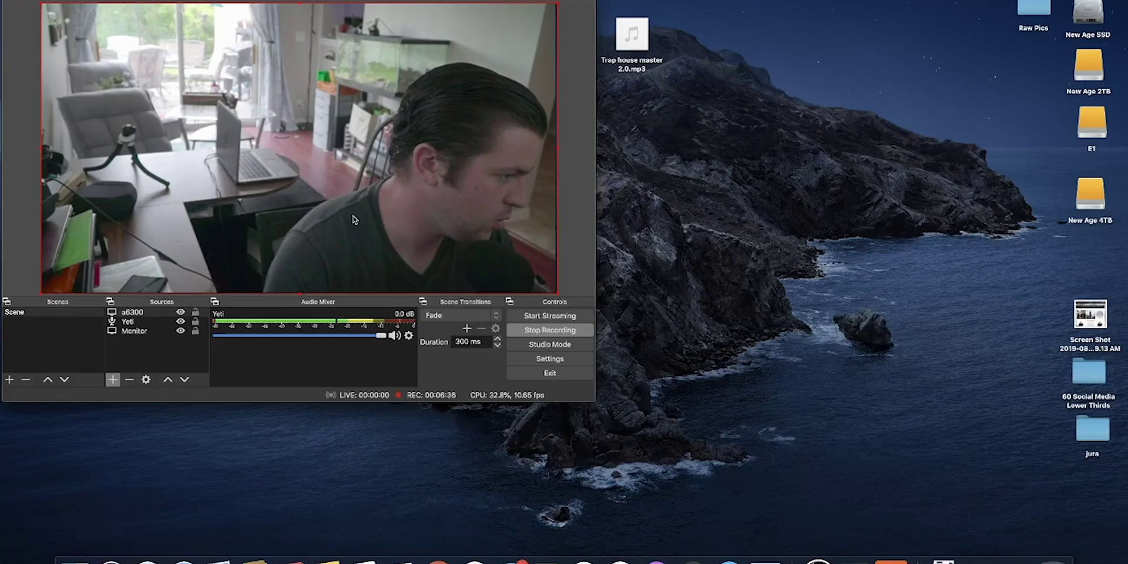
Delete the a6300 source and start adding a new Window Capture source.
{"action": "key", "text": "Delete"}
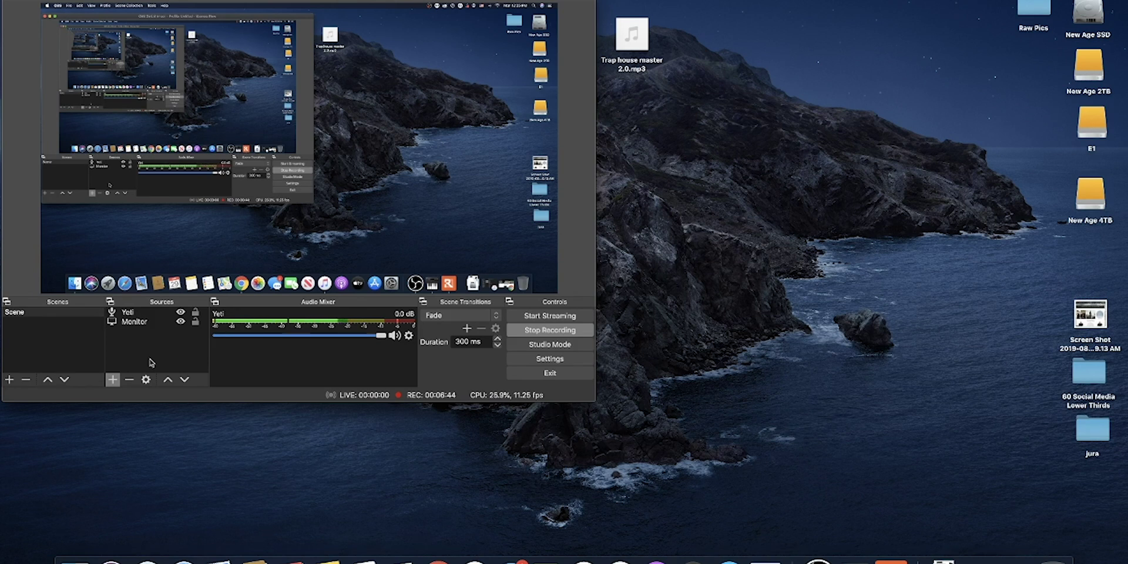
{"action": "left_click", "coordinate": [112, 379]}
{"action": "left_click", "coordinate": [175, 352]}
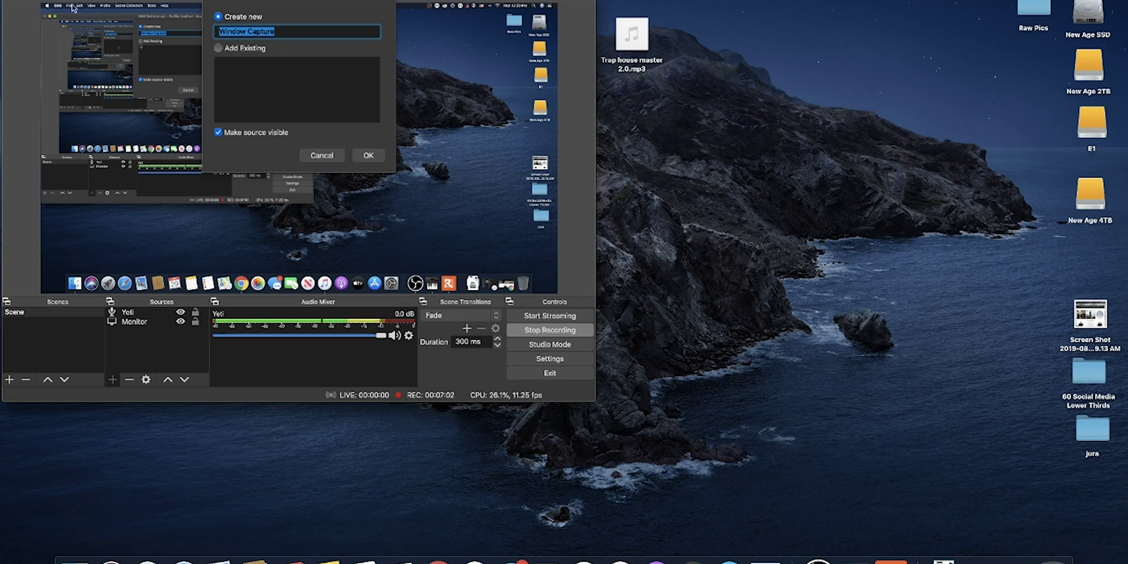
{"action": "key", "text": "Return"}
{"action": "key", "text": "super+m"}
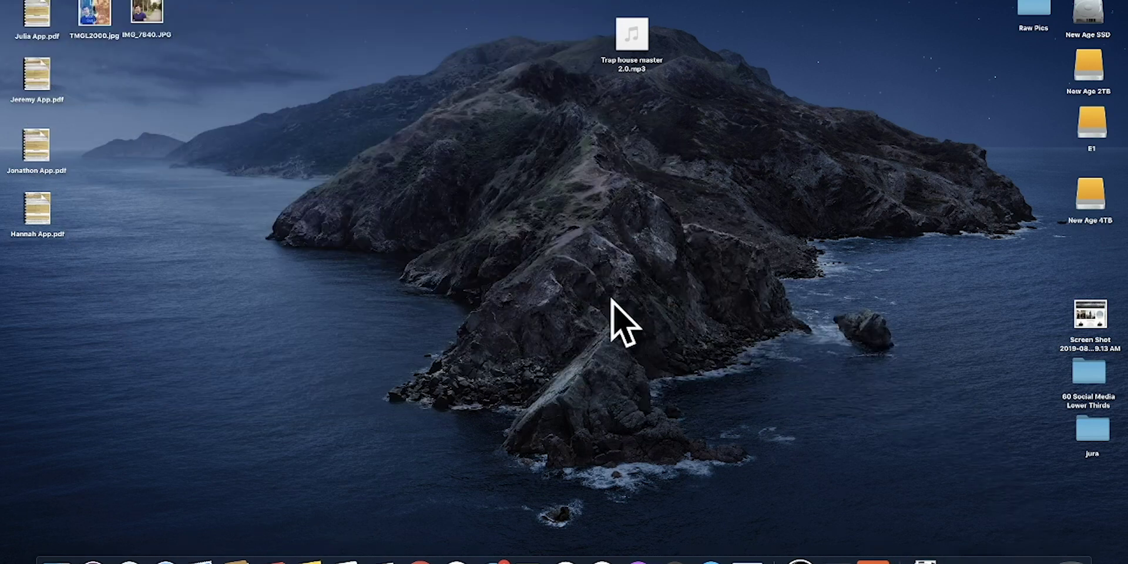
{"action": "left_click", "coordinate": [1035, 560]}
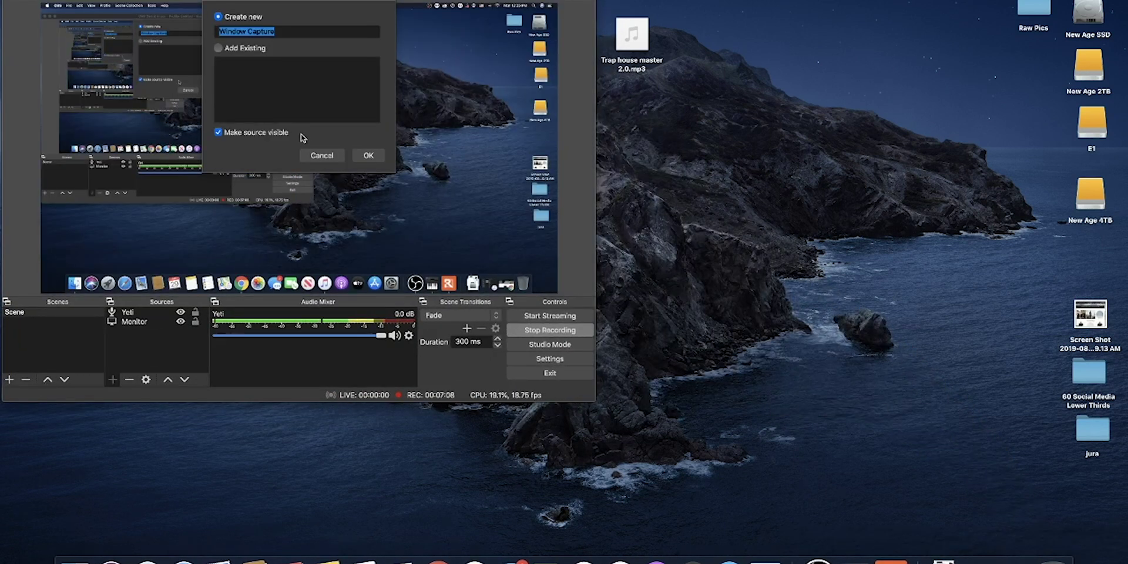
Open System Preferences, minimize OBS, and move the preferences window up and left.
{"action": "left_click", "coordinate": [48, 7]}
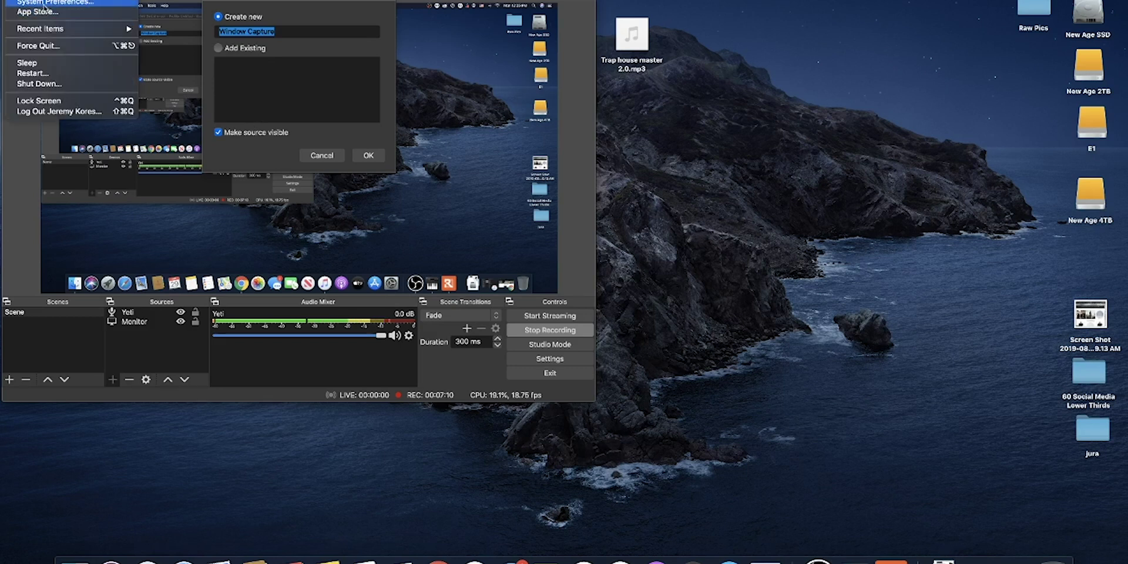
{"action": "left_click", "coordinate": [29, 22]}
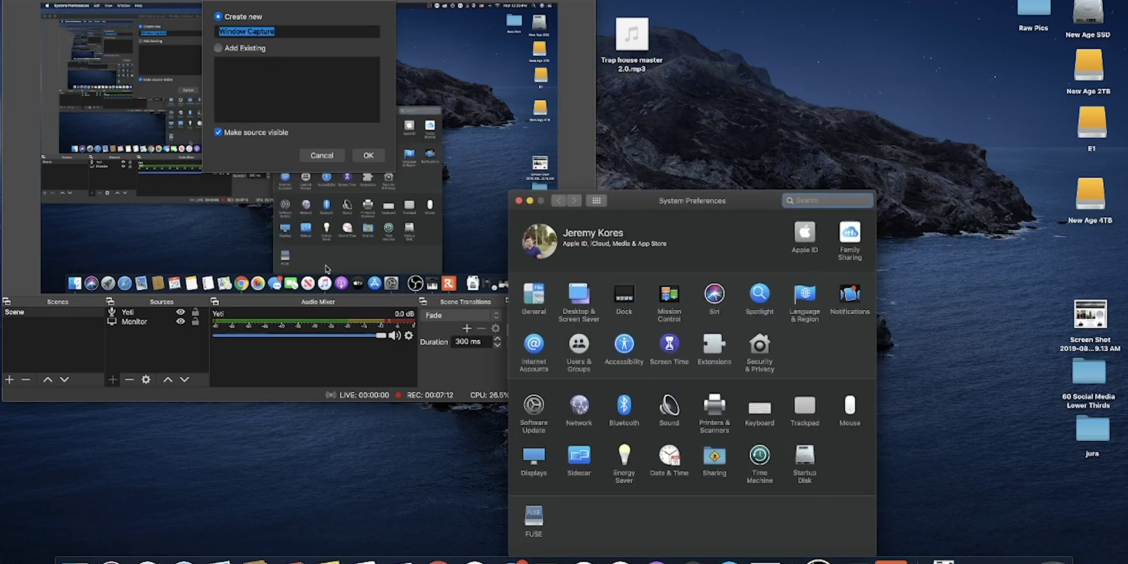
{"action": "left_click", "coordinate": [32, 6]}
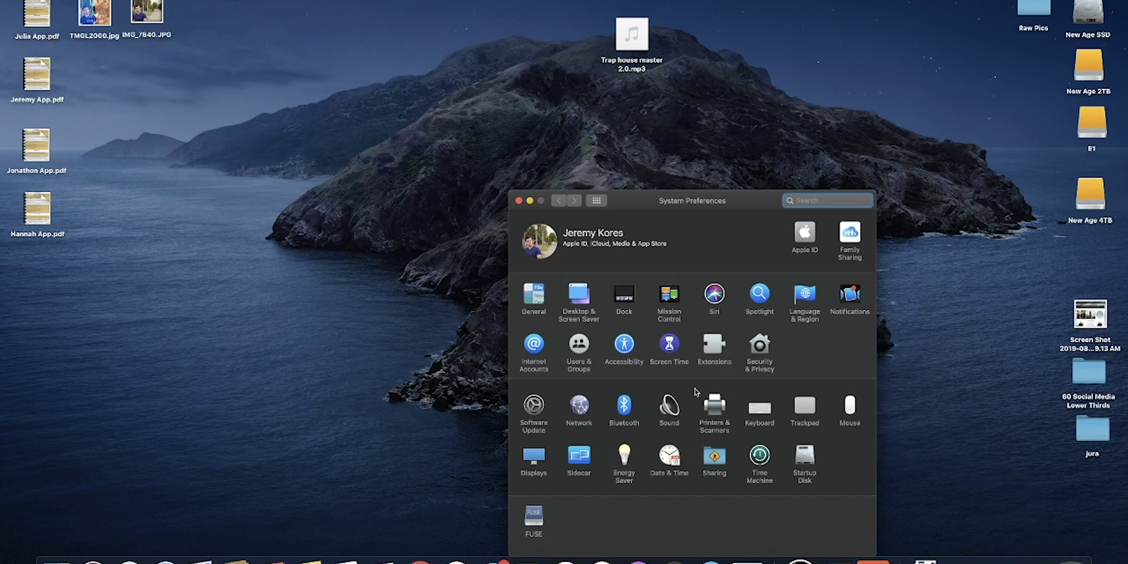
{"action": "left_click_drag", "start_coordinate": [675, 201], "coordinate": [568, 124]}
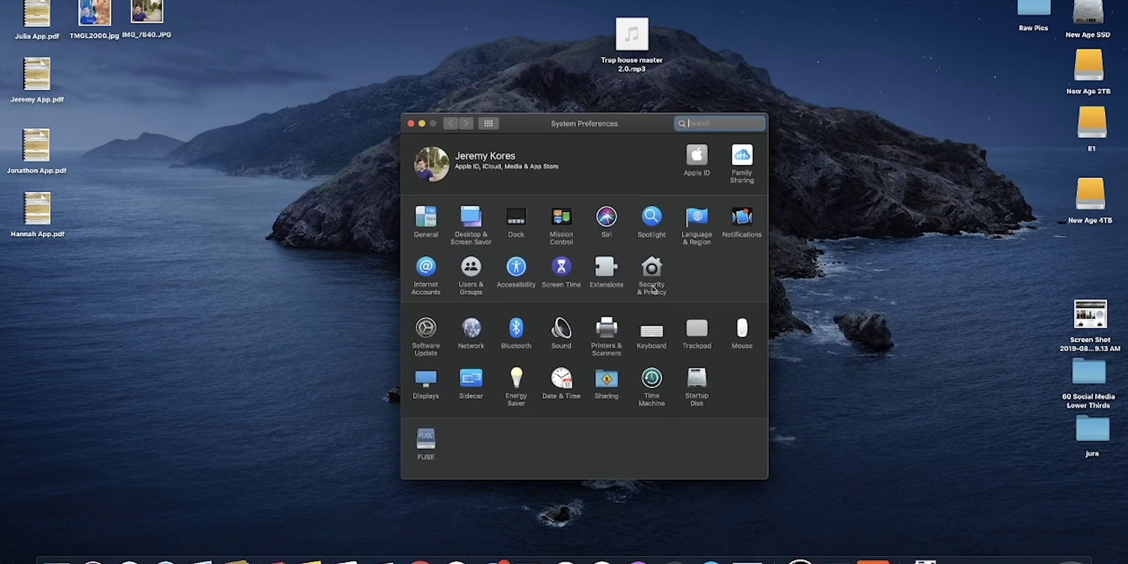
Check Security & Privacy's Screen Recording list to confirm OBS is allowed, then close it.
{"action": "left_click", "coordinate": [650, 278]}
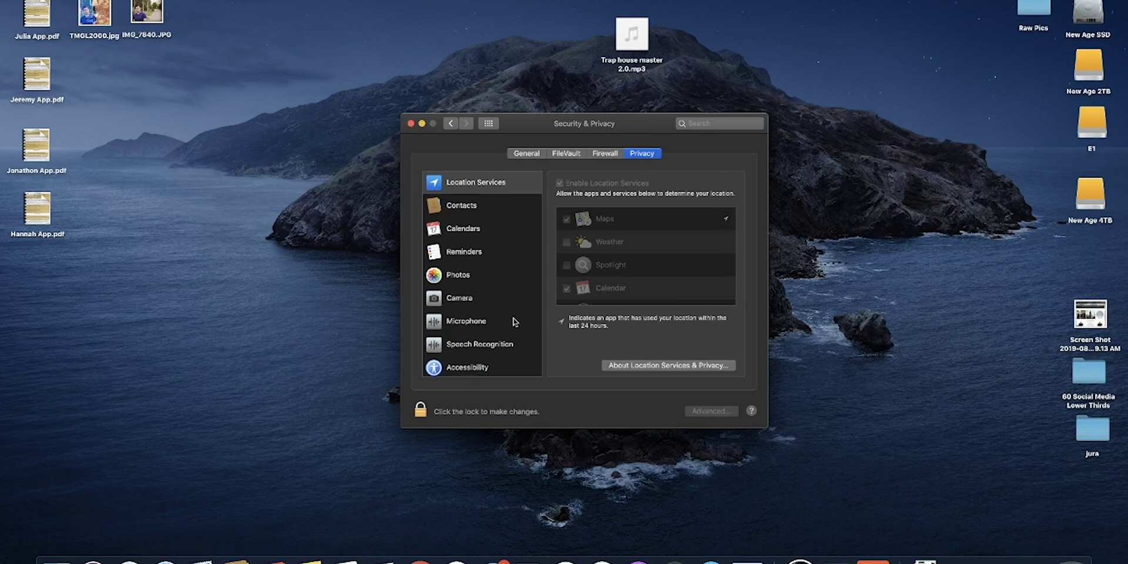
{"action": "scroll", "coordinate": [515, 320], "scroll_direction": "down", "scroll_amount": 3}
{"action": "scroll", "coordinate": [515, 321], "scroll_direction": "down", "scroll_amount": 3}
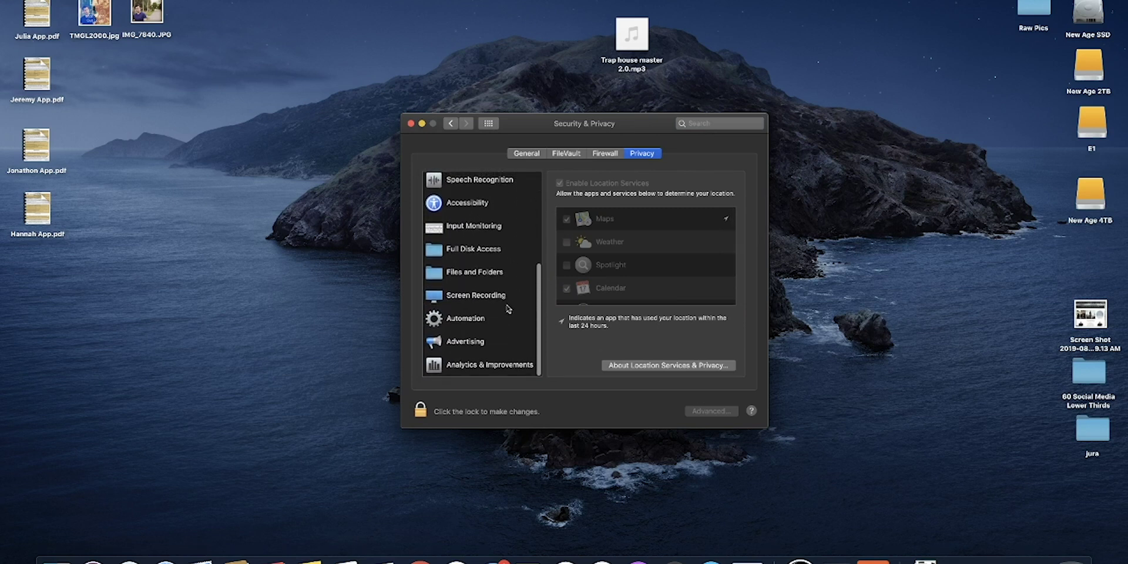
{"action": "left_click", "coordinate": [507, 306]}
{"action": "scroll", "coordinate": [652, 289], "scroll_direction": "down", "scroll_amount": 2}
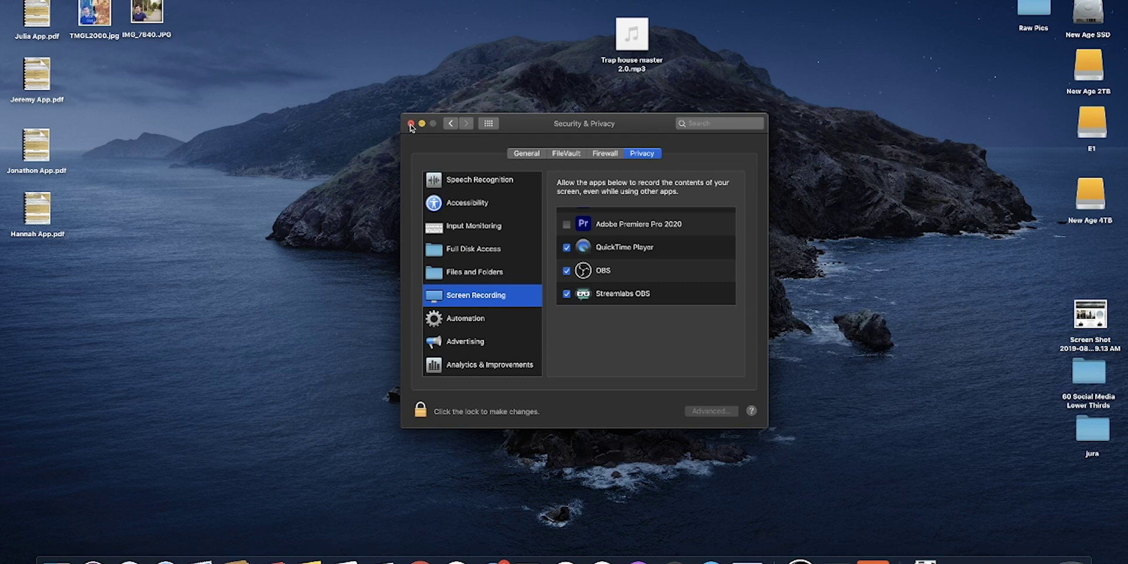
{"action": "left_click", "coordinate": [411, 125]}
Back in OBS, confirm the new Window Capture source and show its list of capturable windows.
{"action": "left_click", "coordinate": [934, 561]}
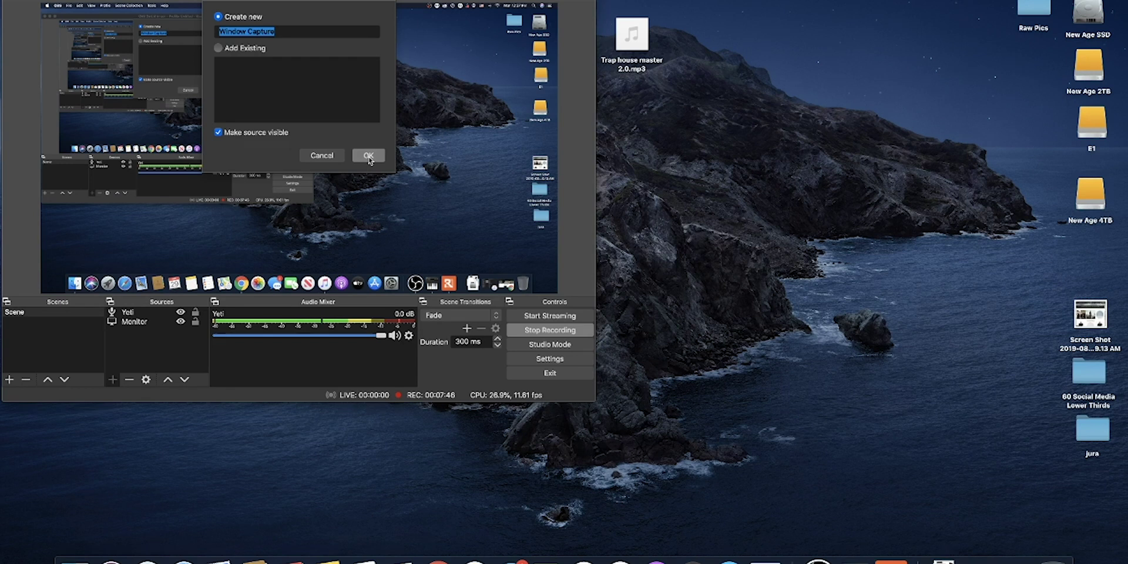
{"action": "left_click", "coordinate": [369, 156]}
{"action": "left_click", "coordinate": [441, 245]}
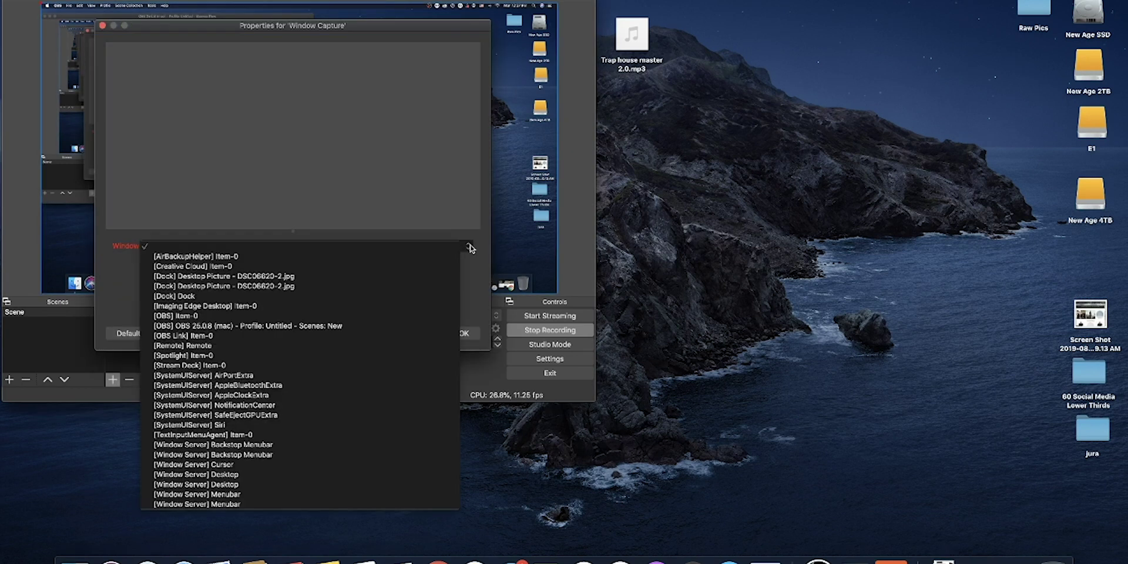